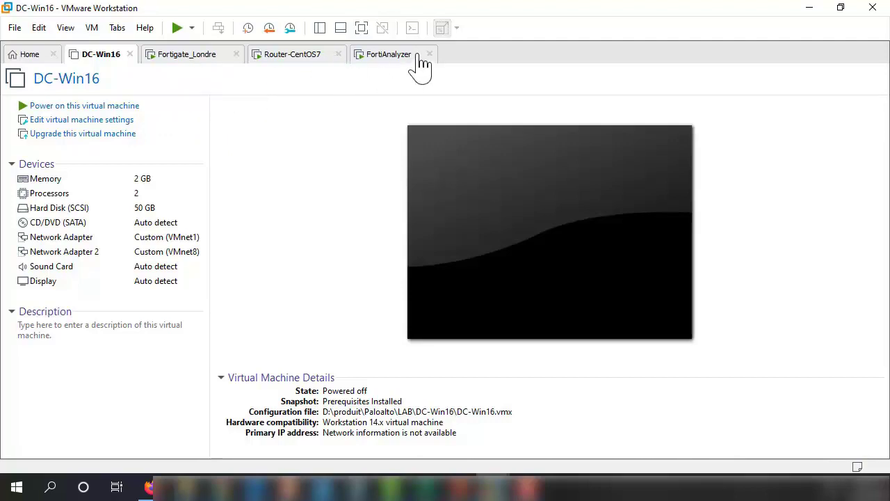
# - Check the Router-CentOS7 ping failure to 8.0.8.8, then show FortiAnalyzer's port1 10.0.1.210 and port3 10.200.1.210 settings
pyautogui.click(198, 59)
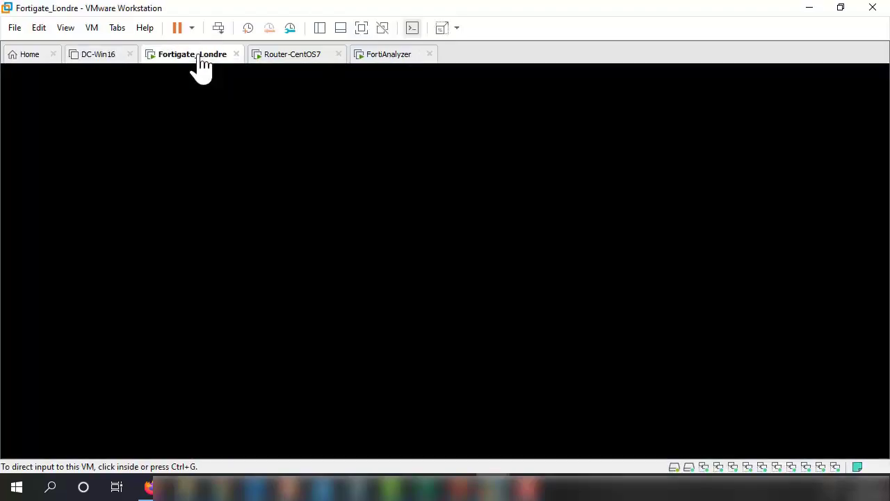
pyautogui.click(312, 58)
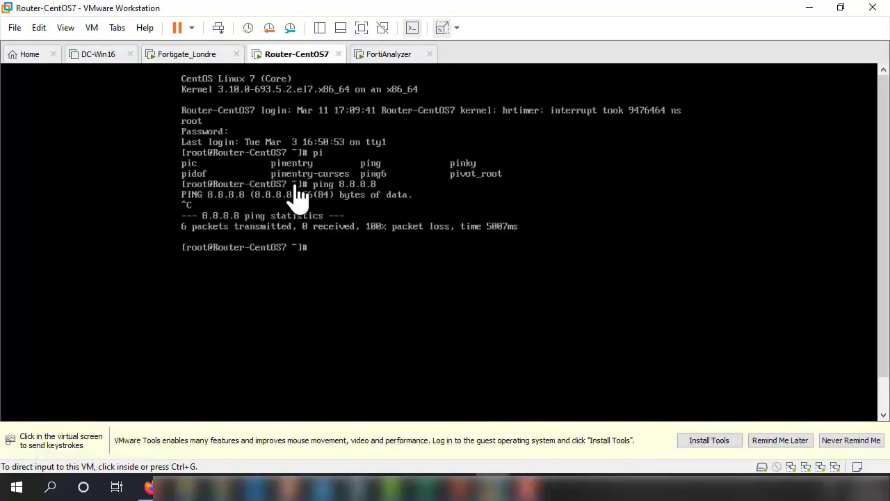
pyautogui.click(461, 201)
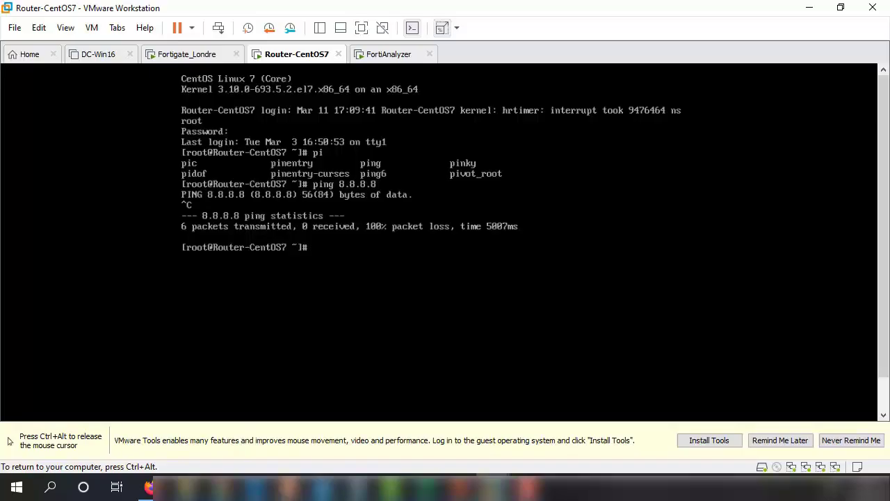
pyautogui.hotkey('ctrl', 'alt')
pyautogui.click(85, 162)
pyautogui.hotkey('ctrl', 'alt')
pyautogui.click(398, 70)
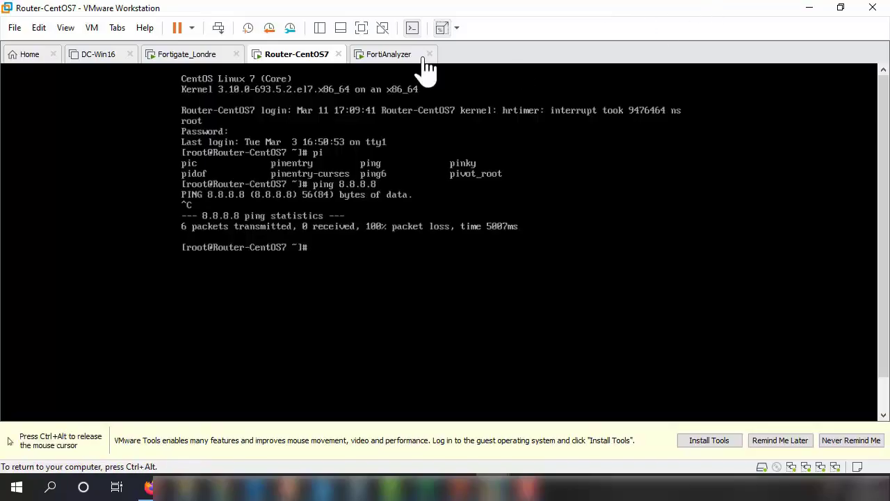
pyautogui.hotkey('ctrl', 'alt')
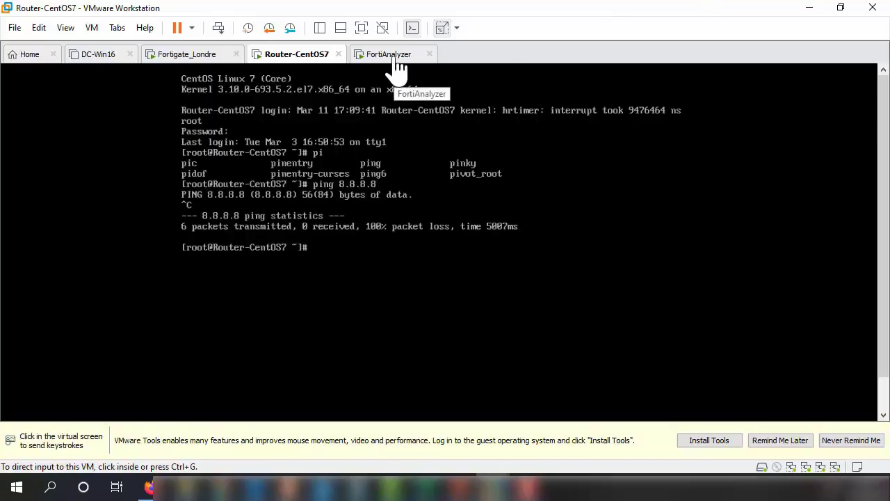
pyautogui.click(398, 69)
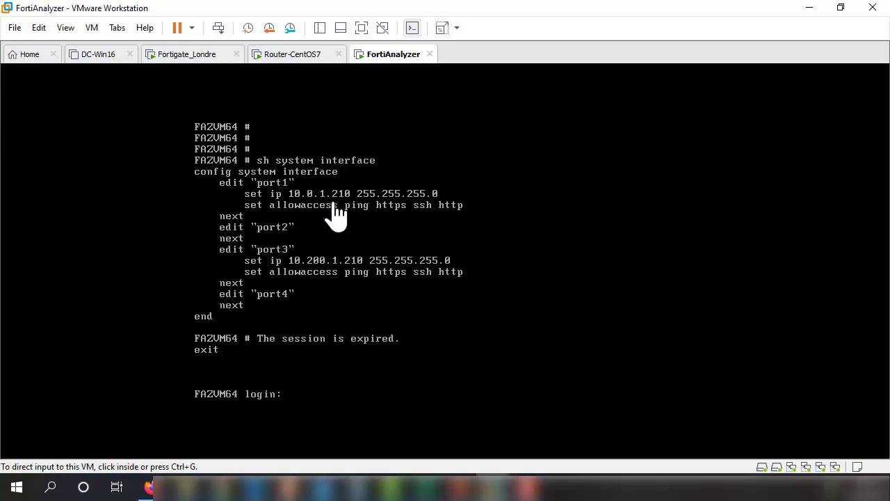
# - Log in to the FortiAnalyzer console as admin
pyautogui.click(383, 362)
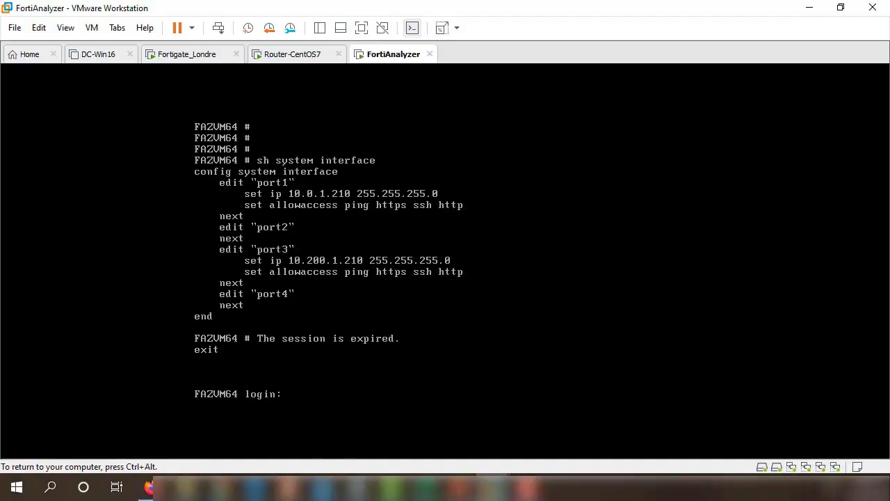
pyautogui.write('ad,m')
pyautogui.press('BackSpace')
pyautogui.press('Return')
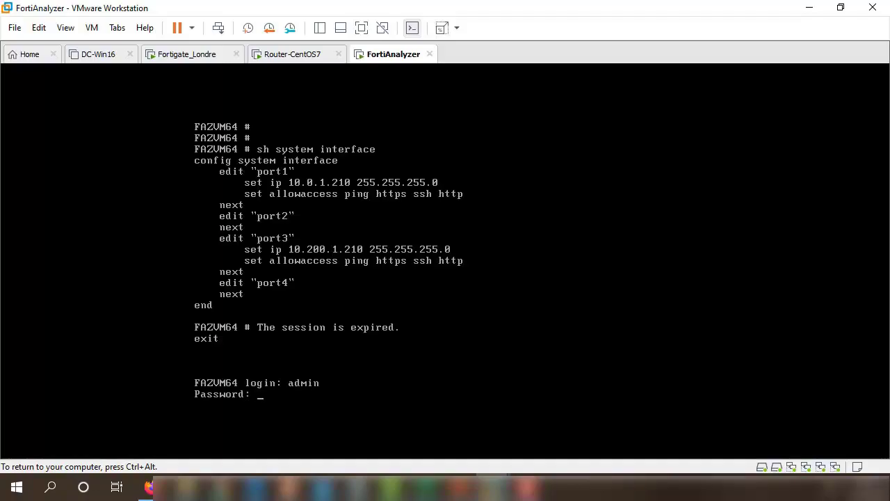
pyautogui.press('Return')
pyautogui.press('Return')
pyautogui.press('Return')
pyautogui.press('Return')
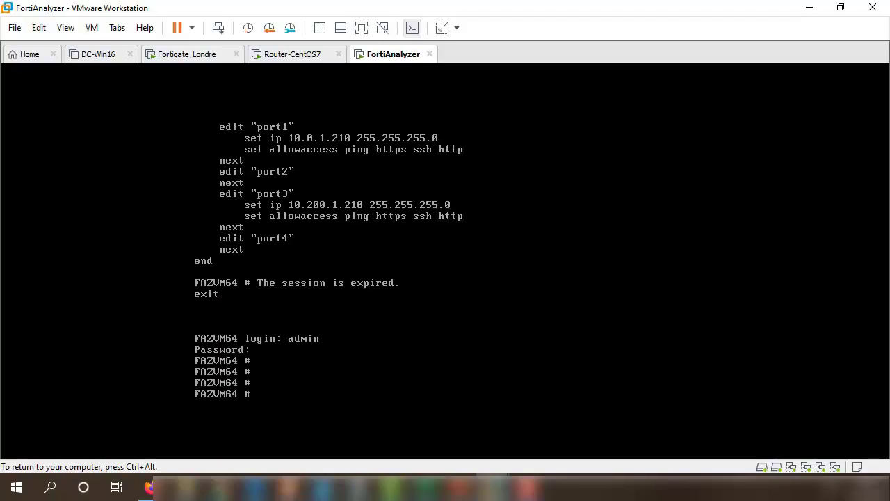
# - Enter 'execute ping' at the FortiAnalyzer prompt, then move to the Fortigate_Londre console
pyautogui.write('execute ping')
pyautogui.hotkey('ctrl', 'alt')
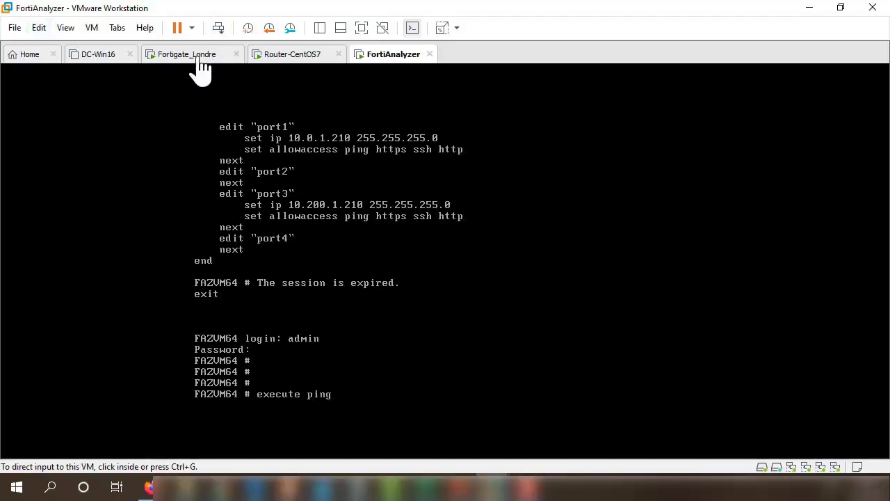
pyautogui.click(195, 55)
pyautogui.click(448, 212)
# - Log in to the Fortigate_Londre console as admin with the password
pyautogui.press('Return')
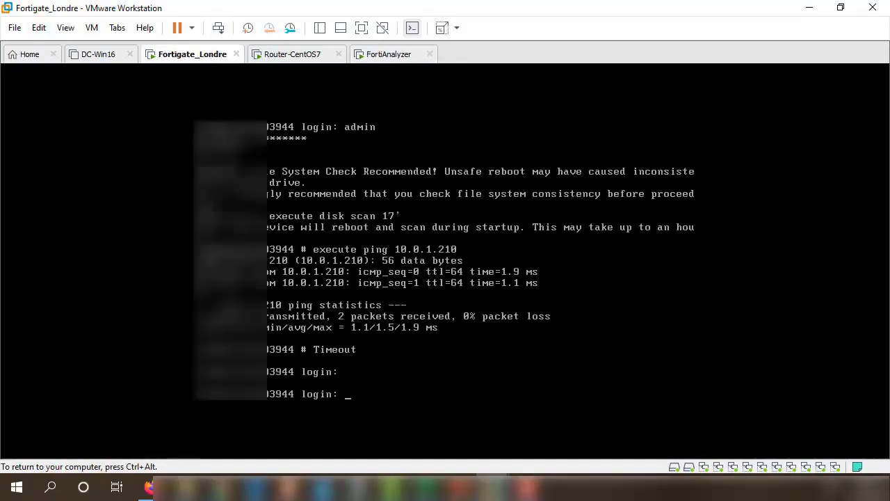
pyautogui.write('admin')
pyautogui.press('Return')
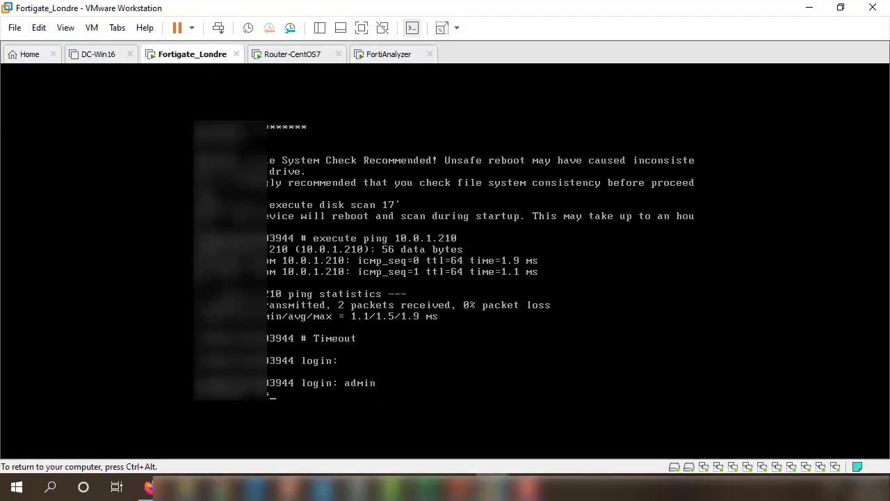
pyautogui.write('***')
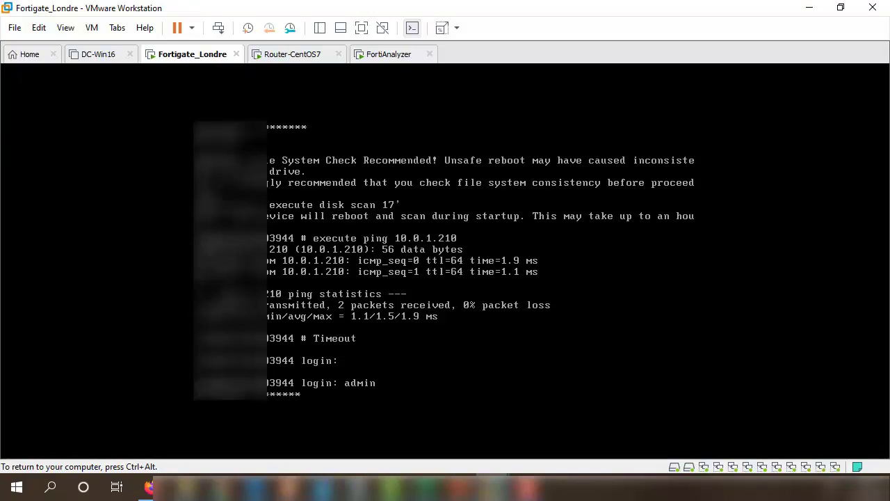
pyautogui.write('*')
pyautogui.press('Return')
pyautogui.press('Return')
pyautogui.press('Return')
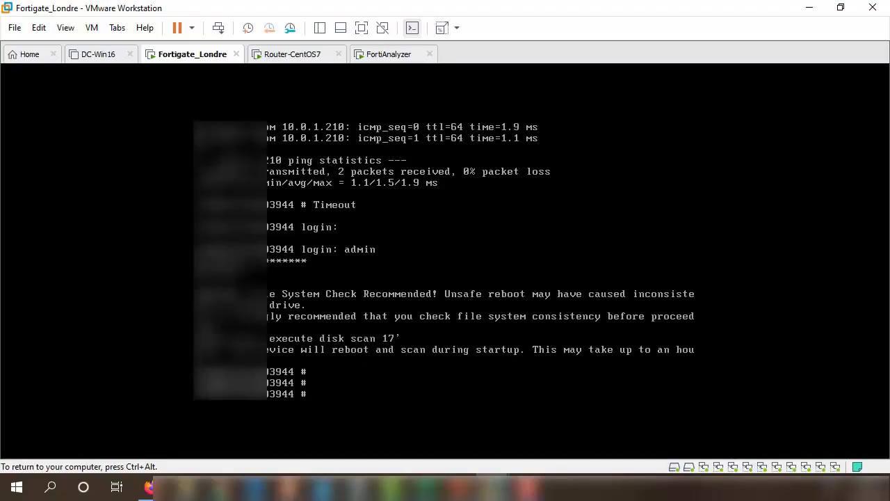
# - Run 'sh sys interface' to list port1 192.168.1.222, port2 203.0.113.10 and port3 10.0.1.240
pyautogui.write('sh sys interface')
pyautogui.press('Return')
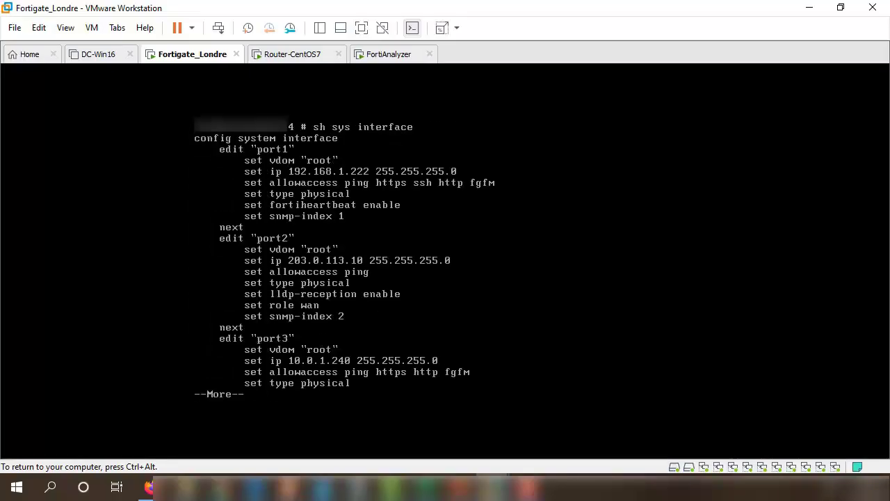
pyautogui.hotkey('ctrl', 'alt')
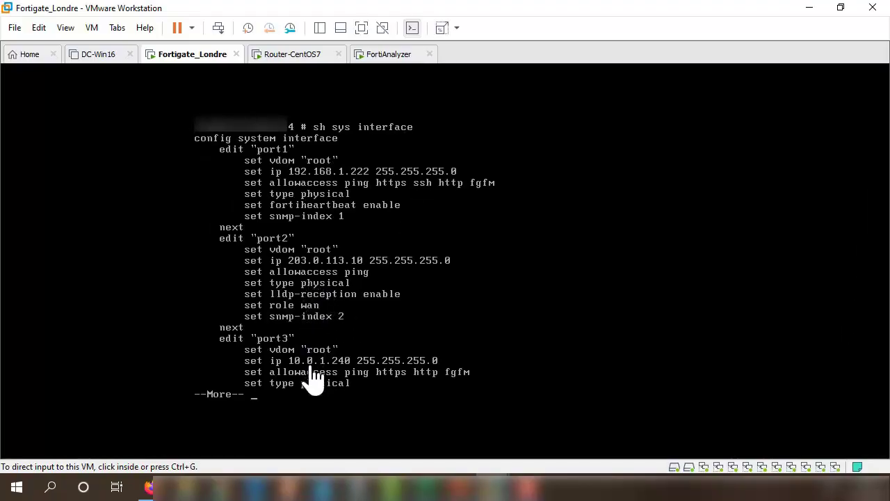
# - From the FortiAnalyzer console, ping 10.0.1.210 and stop it: 2 sent, 2 received, 0% loss
pyautogui.click(379, 53)
pyautogui.click(418, 328)
pyautogui.write('!)<)<')
pyautogui.press('BackSpace')
pyautogui.press('BackSpace')
pyautogui.press('BackSpace')
pyautogui.press('BackSpace')
pyautogui.press('BackSpace')
pyautogui.write('1')
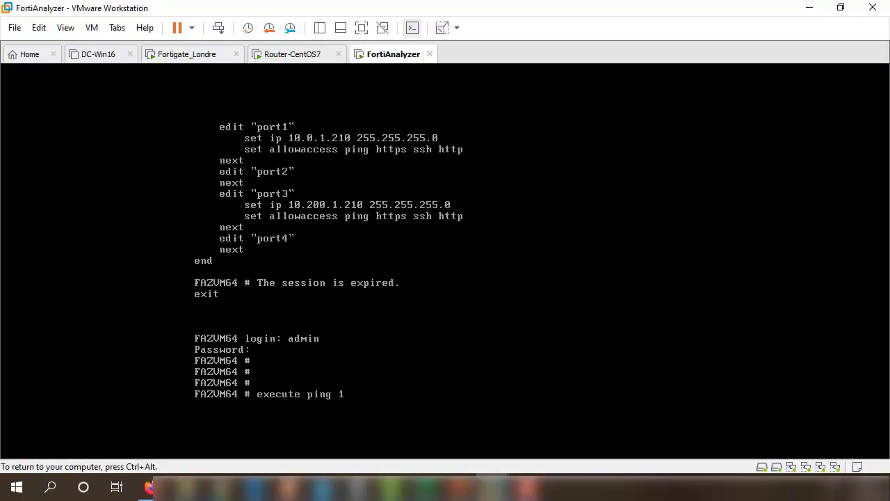
pyautogui.write('0.0.1.210')
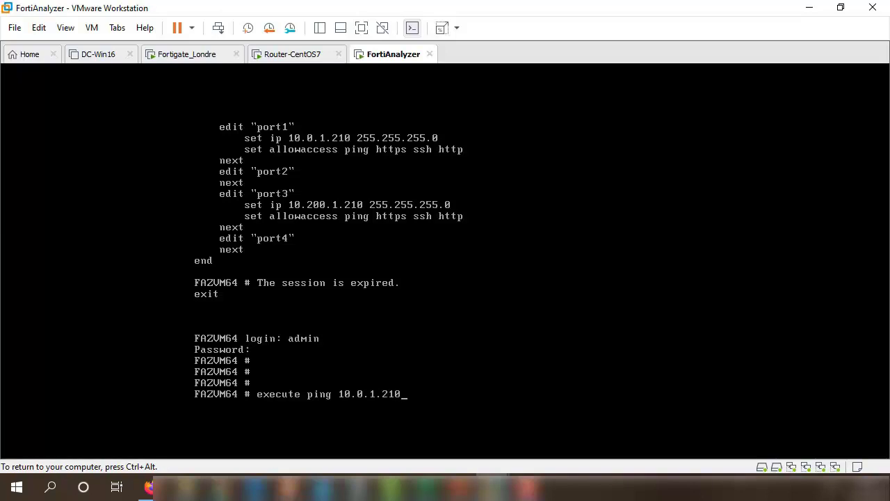
pyautogui.press('Return')
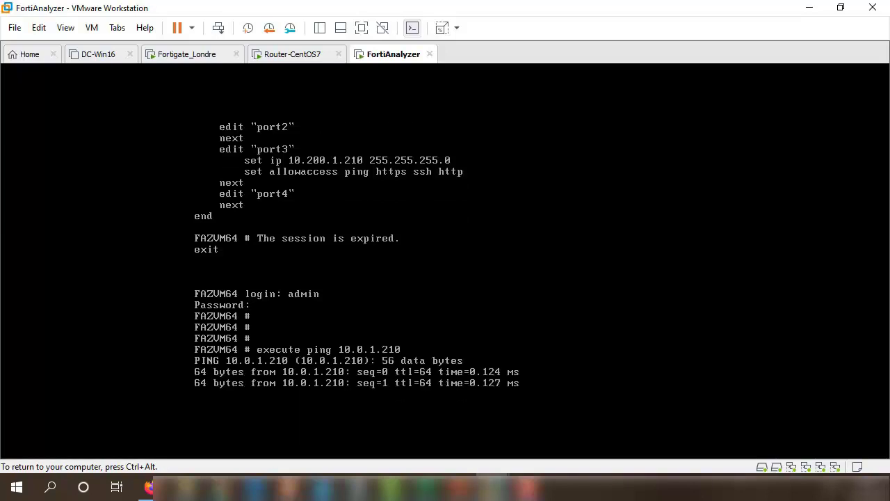
pyautogui.hotkey('ctrl', 'c')
pyautogui.hotkey('ctrl', 'alt')
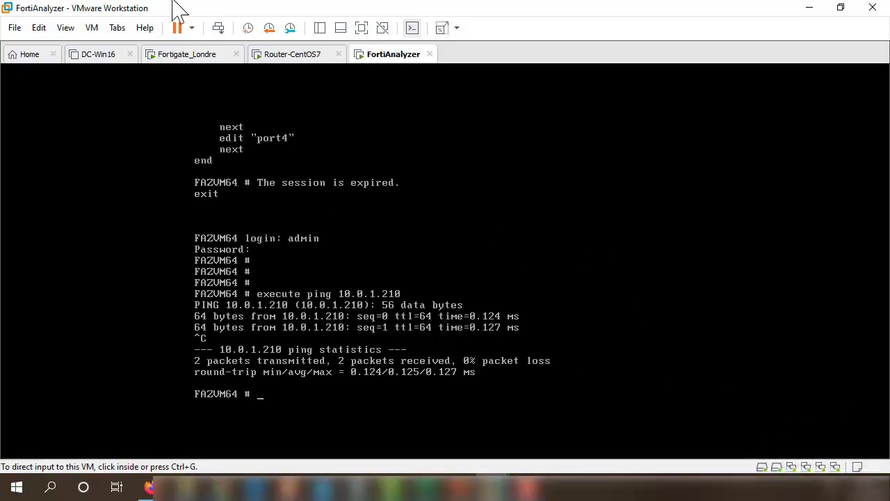
pyautogui.click(38, 27)
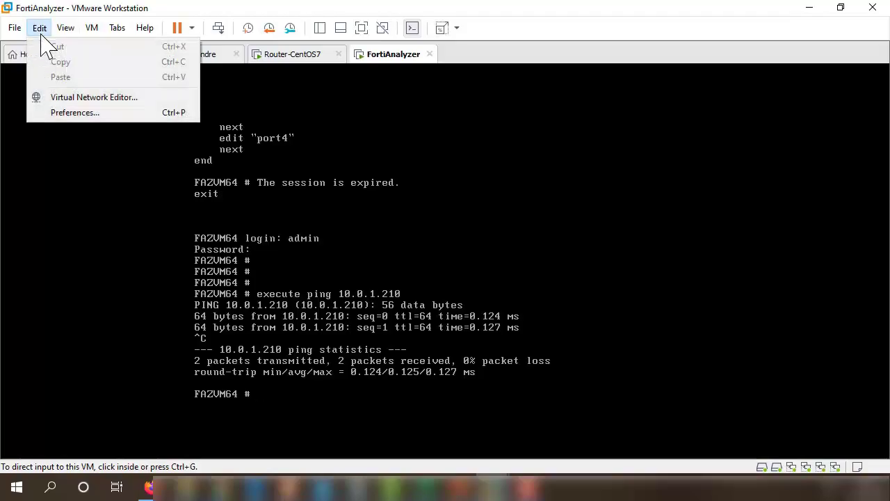
# - Inspect VMnet1 through VMnet3 in the Virtual Network Editor, confirming VMnet3 host-only on 10.0.1.0, and cancel
pyautogui.click(64, 93)
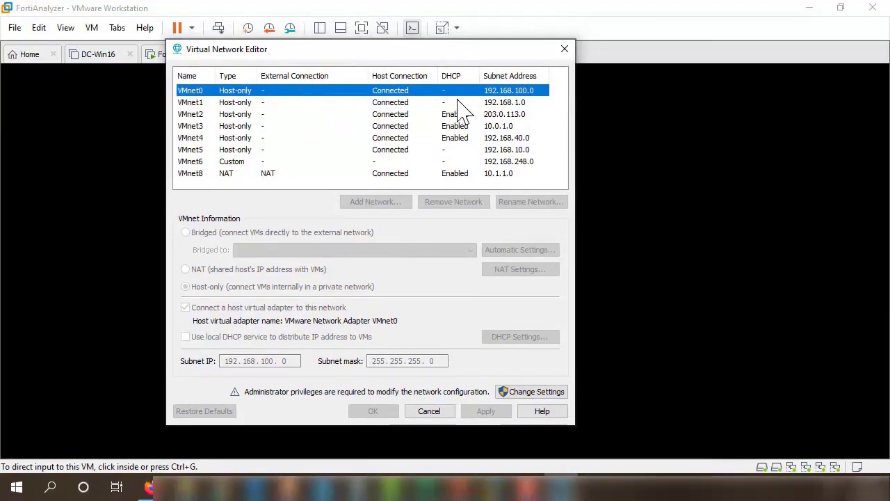
pyautogui.click(210, 103)
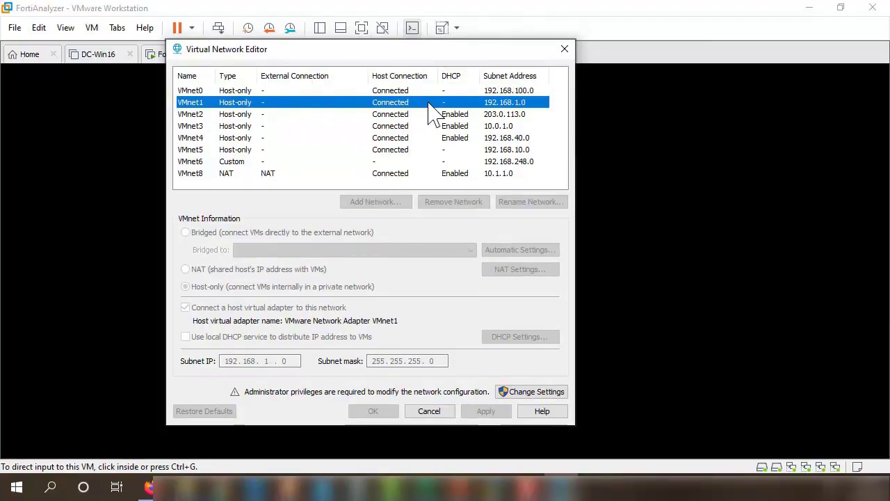
pyautogui.click(408, 116)
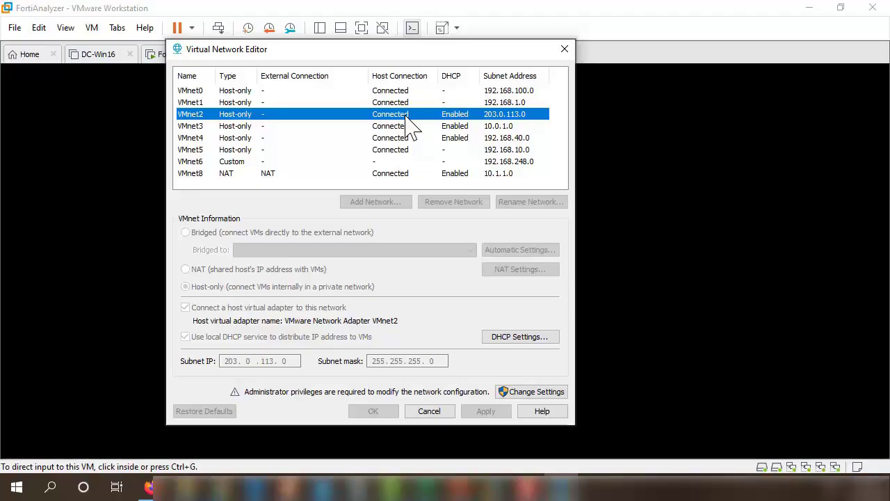
pyautogui.press('Down')
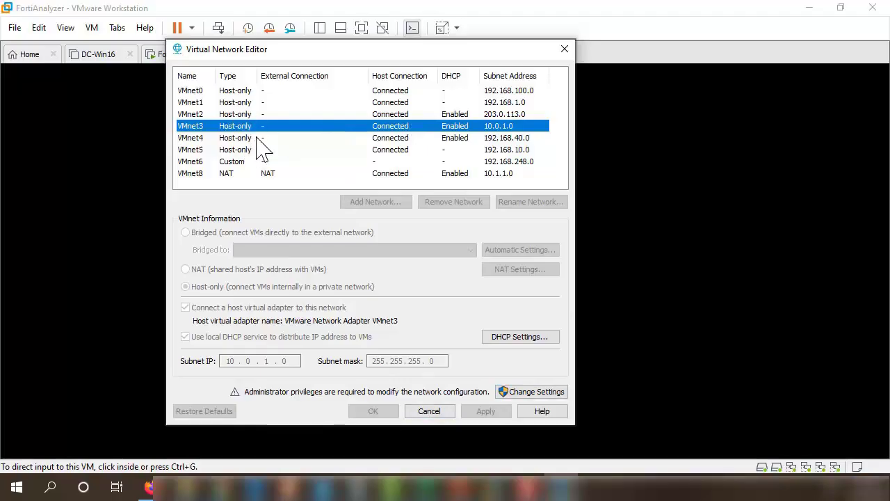
pyautogui.click(429, 411)
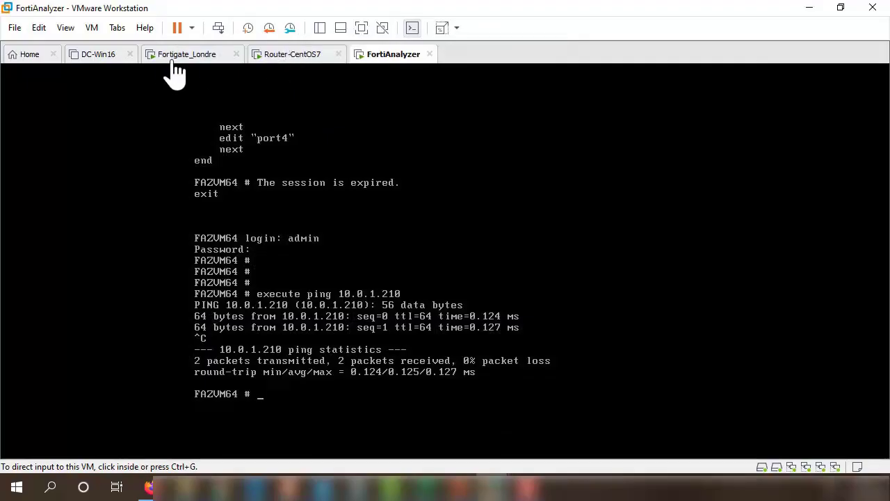
# - Compare the Fortigate_Londre and FortiAnalyzer consoles, ending on Fortigate_Londre with port3 at 10.0.1.240
pyautogui.click(194, 61)
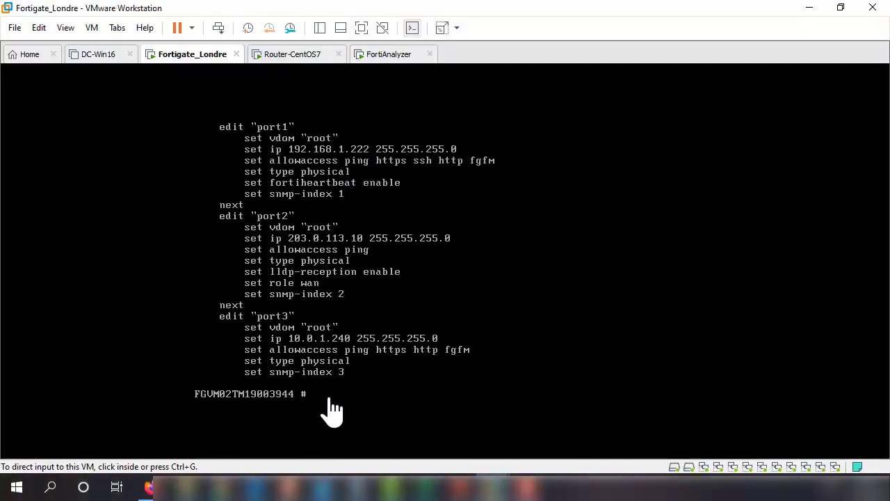
pyautogui.click(388, 57)
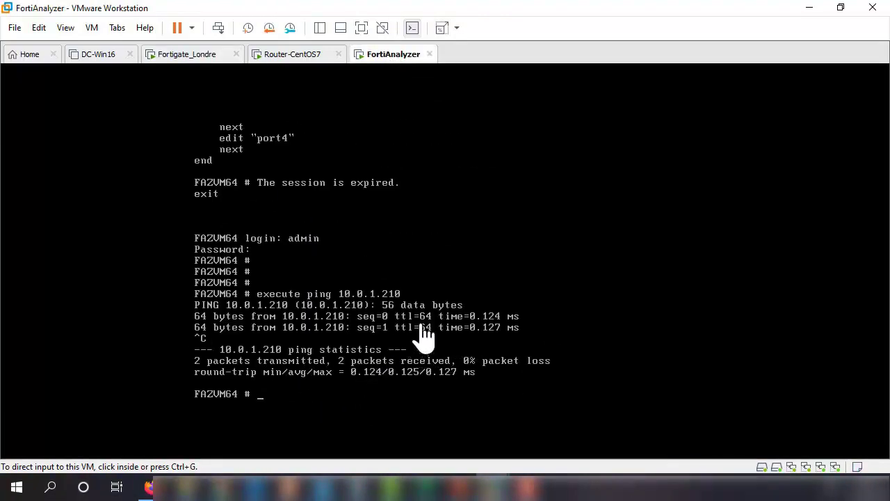
pyautogui.click(203, 63)
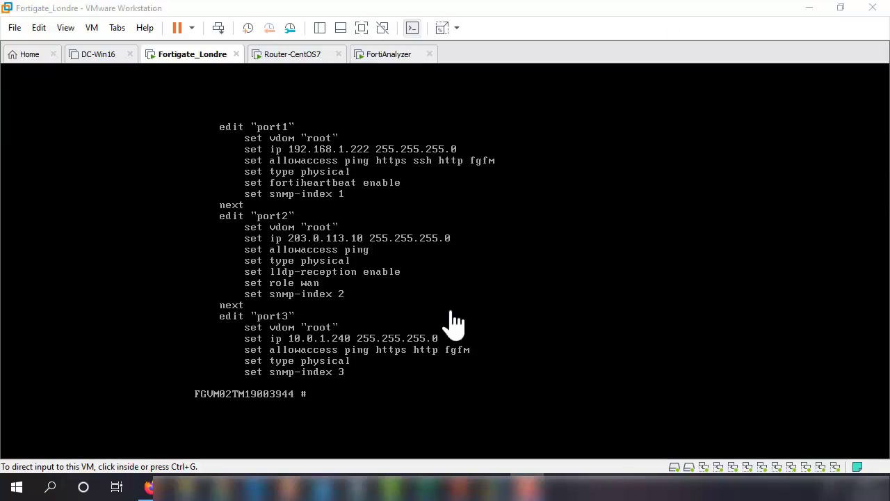
# - Open a maximized Chrome window and load the FortiAnalyzer page at 10.0.1.210
pyautogui.click(223, 487)
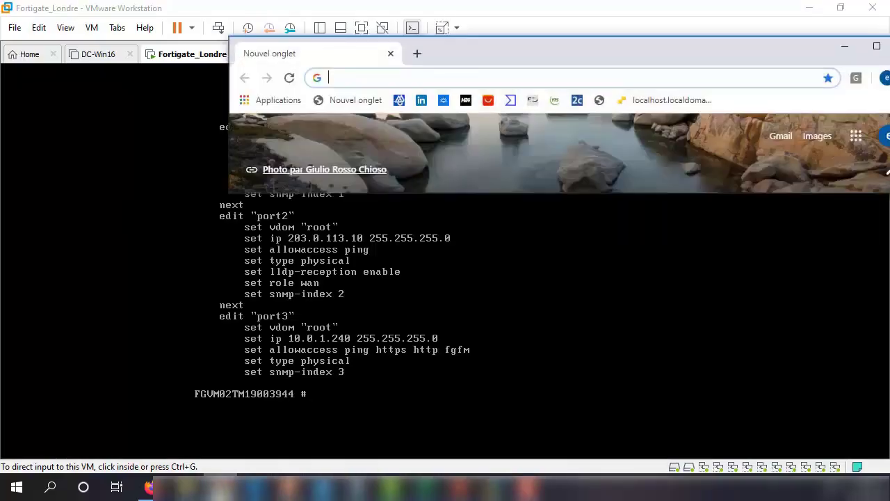
pyautogui.click(876, 46)
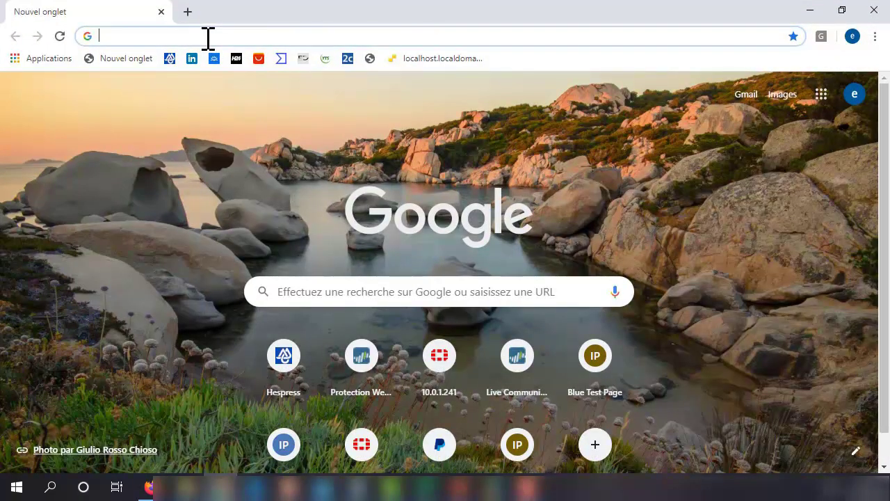
pyautogui.write('10.0.1.210')
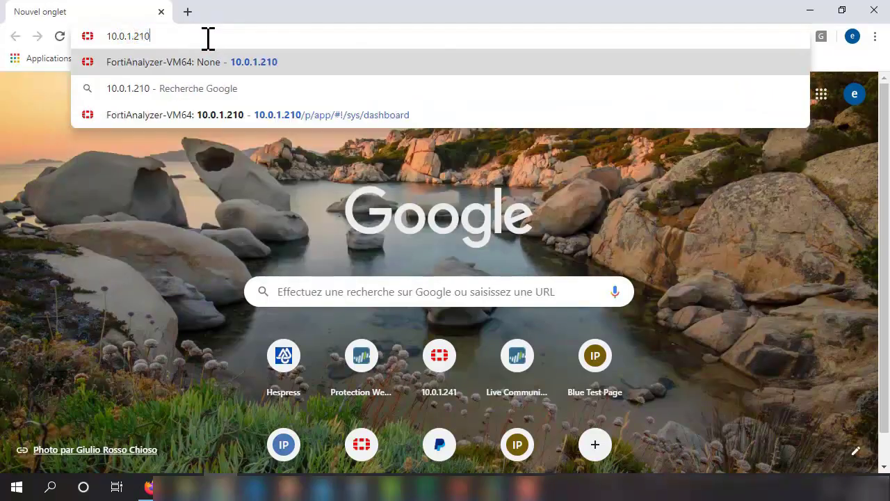
pyautogui.press('Return')
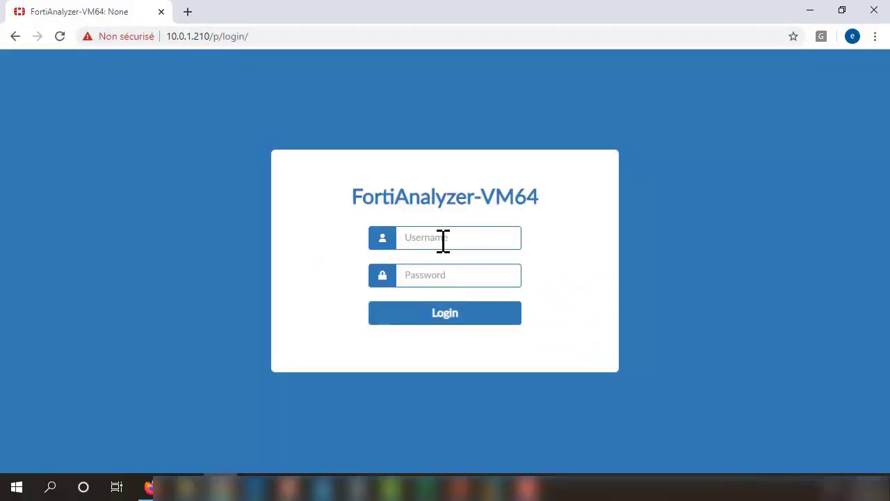
# - Load the FortiGate page at 192.168.1.222 in a second browser tab
pyautogui.click(188, 12)
pyautogui.write('19')
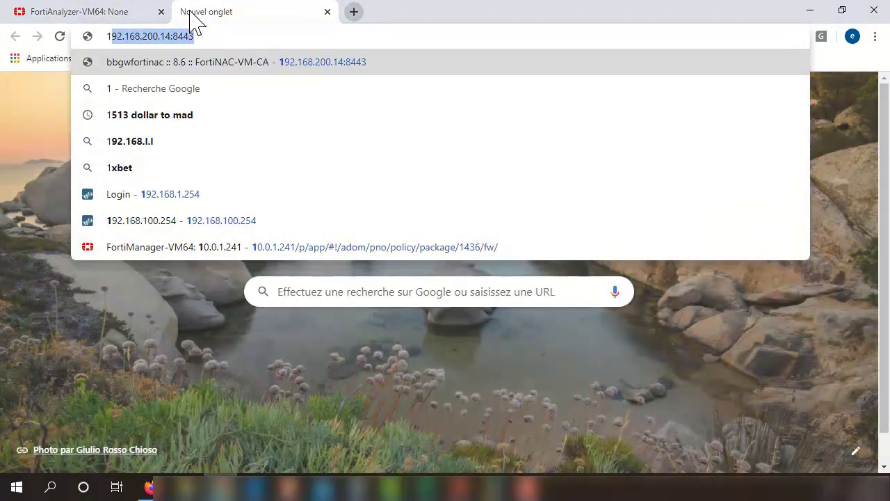
pyautogui.write('2.1')
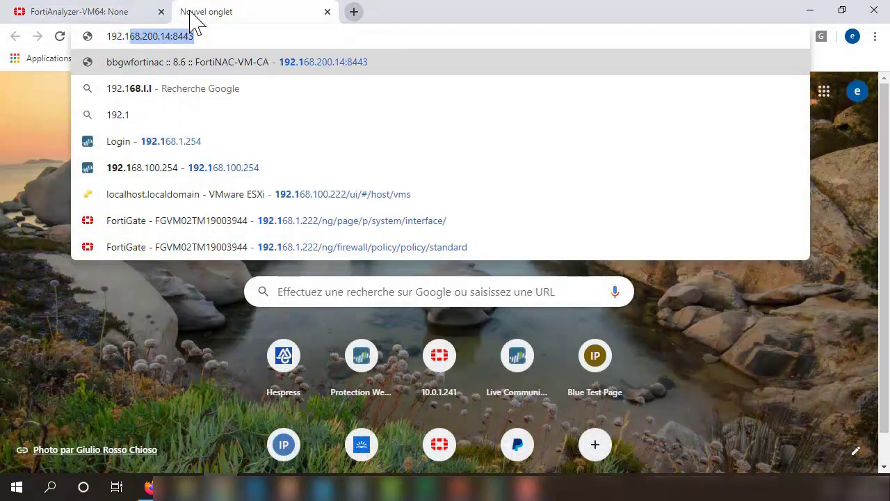
pyautogui.write('6')
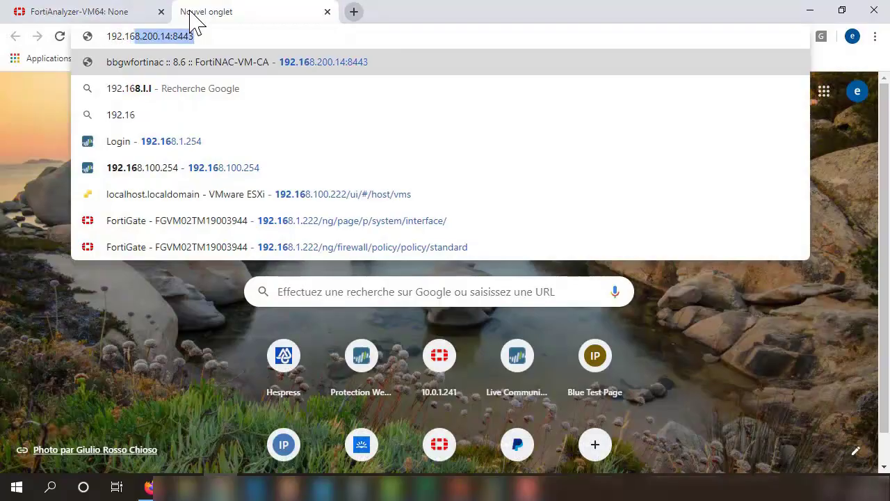
pyautogui.write('8.1')
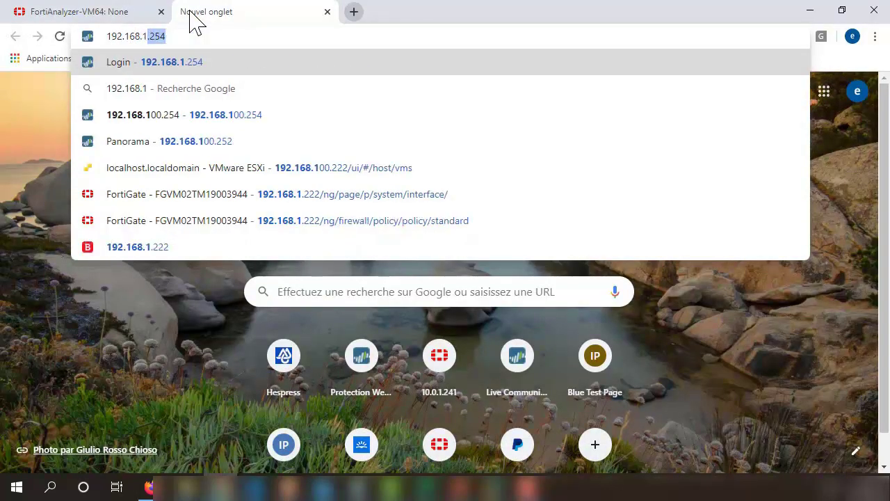
pyautogui.write('.222')
pyautogui.press('Return')
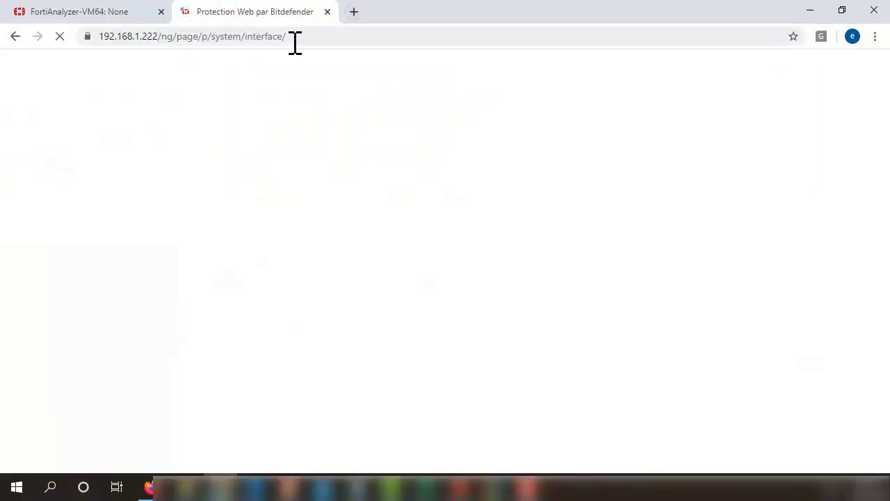
# - Sign in to FortiAnalyzer as admin with the password, then glance at the FortiGate login tab and return
pyautogui.click(111, 18)
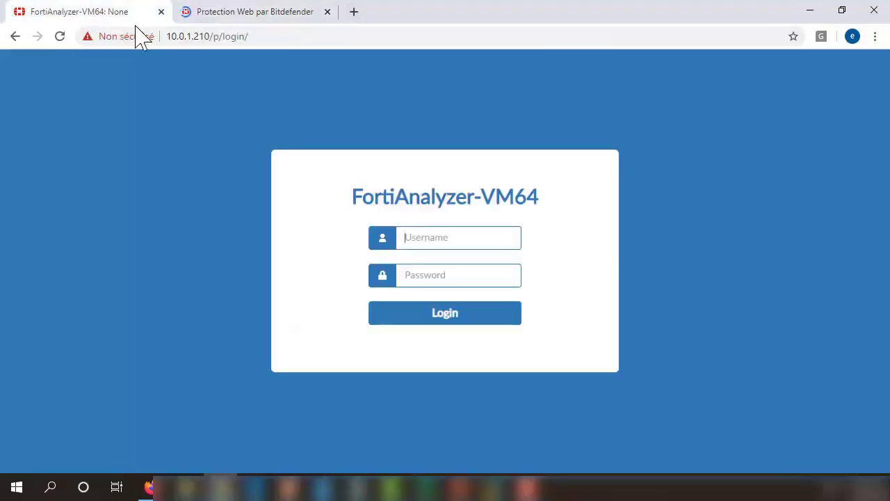
pyautogui.write('admin')
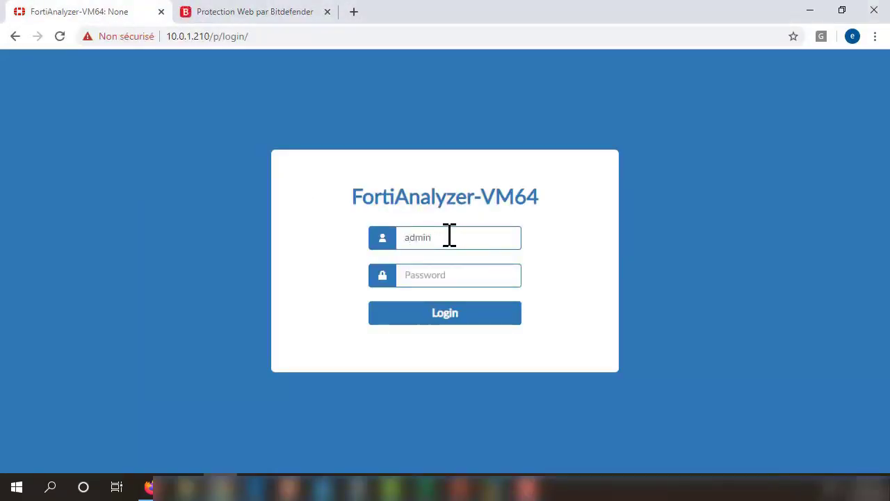
pyautogui.press('Tab')
pyautogui.write('********')
pyautogui.press('Return')
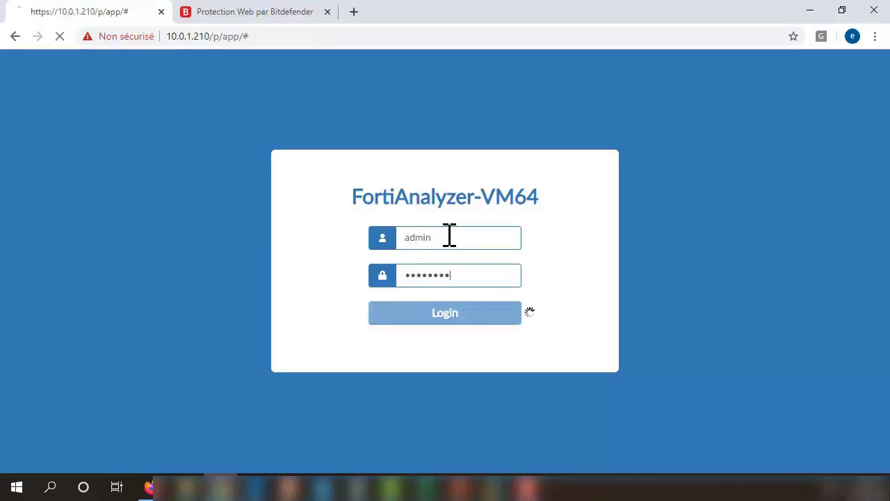
pyautogui.click(248, 21)
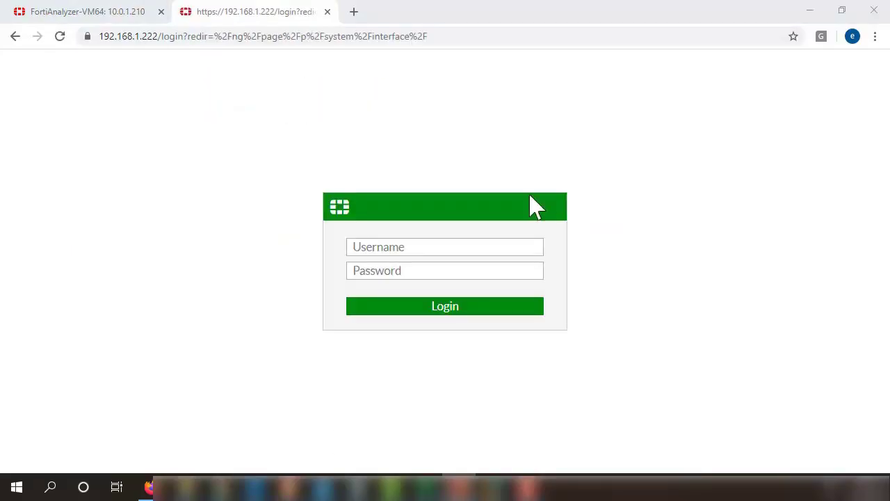
pyautogui.click(83, 14)
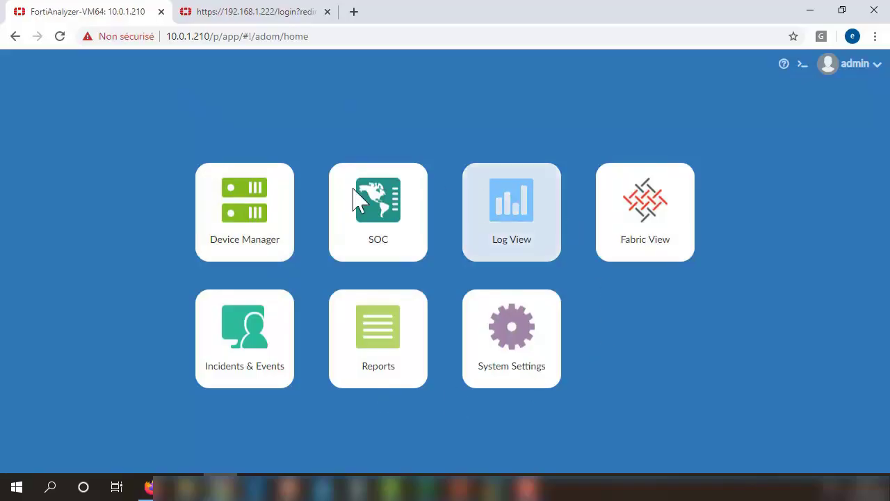
# - Select the FortiGate username field without logging in, return to FortiAnalyzer's home page, then restore its VM console
pyautogui.click(289, 16)
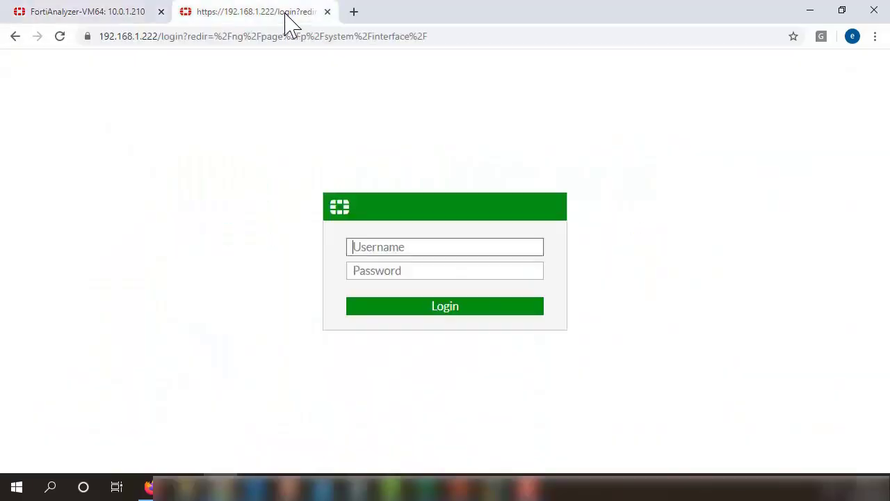
pyautogui.click(376, 247)
pyautogui.click(37, 22)
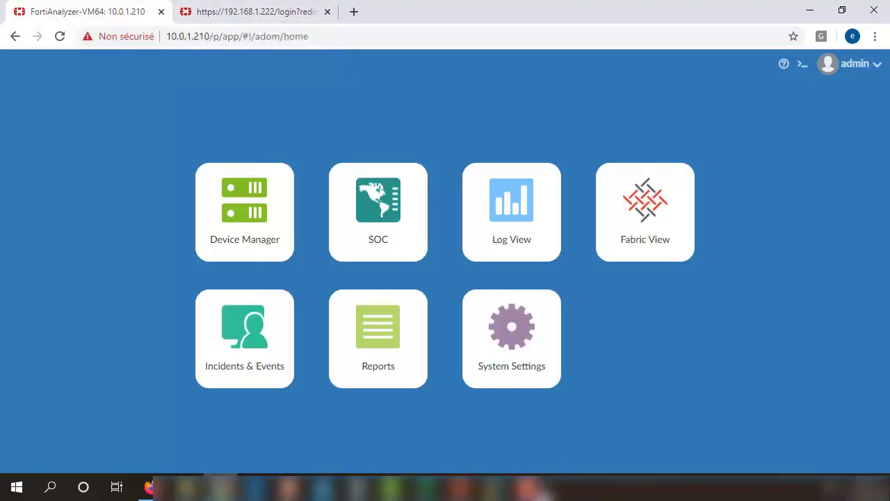
pyautogui.moveTo(501, 487)
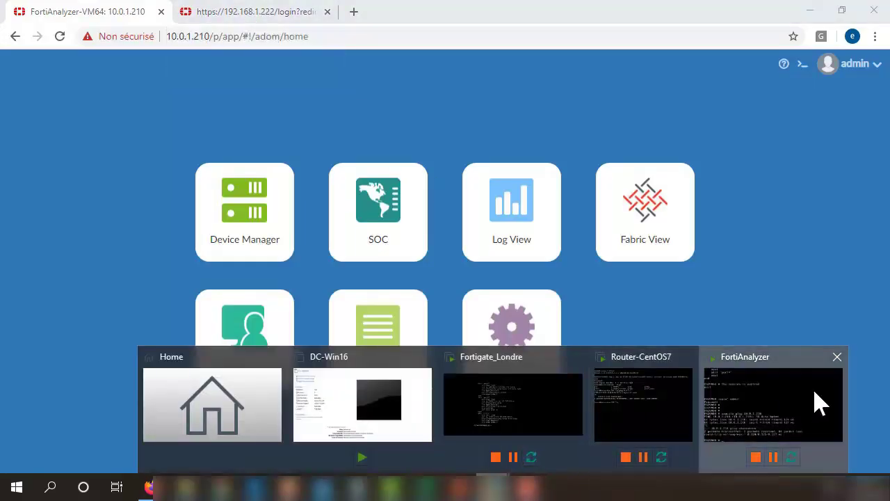
pyautogui.click(820, 404)
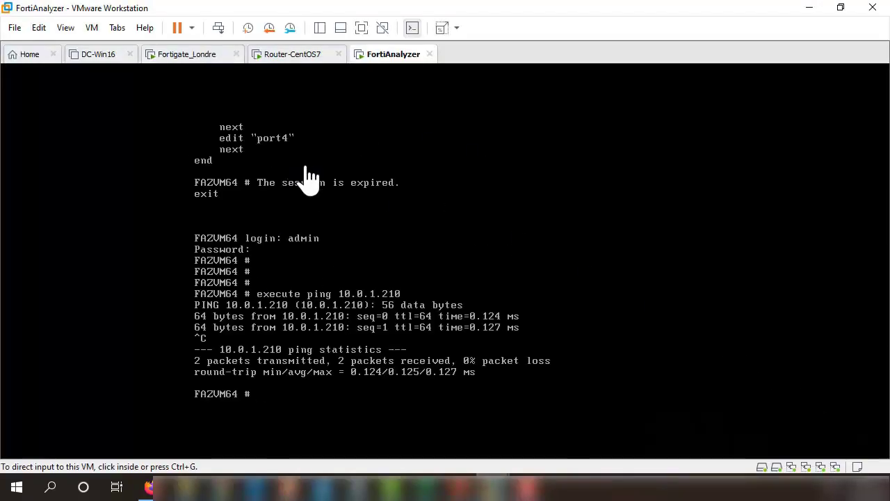